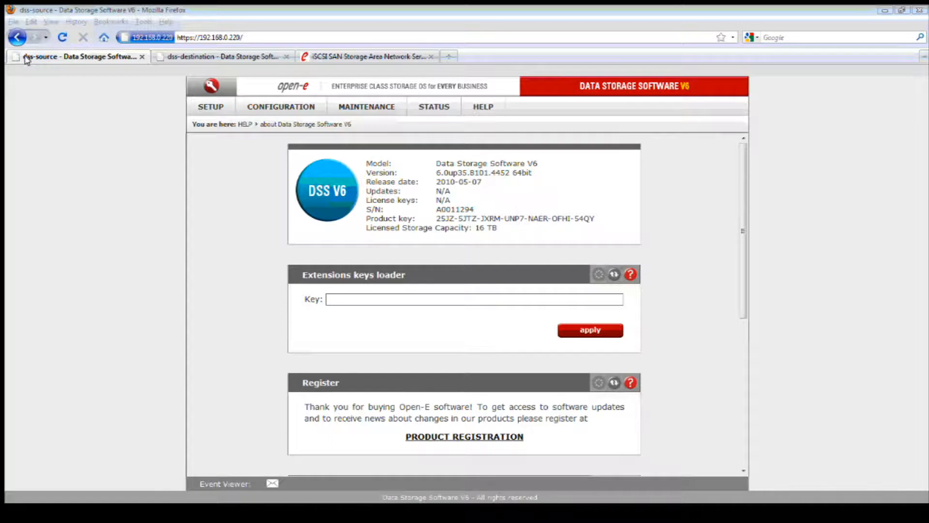
Step: Close the Open-E website page and check the software version on the dss-source console
left_click(27, 59)
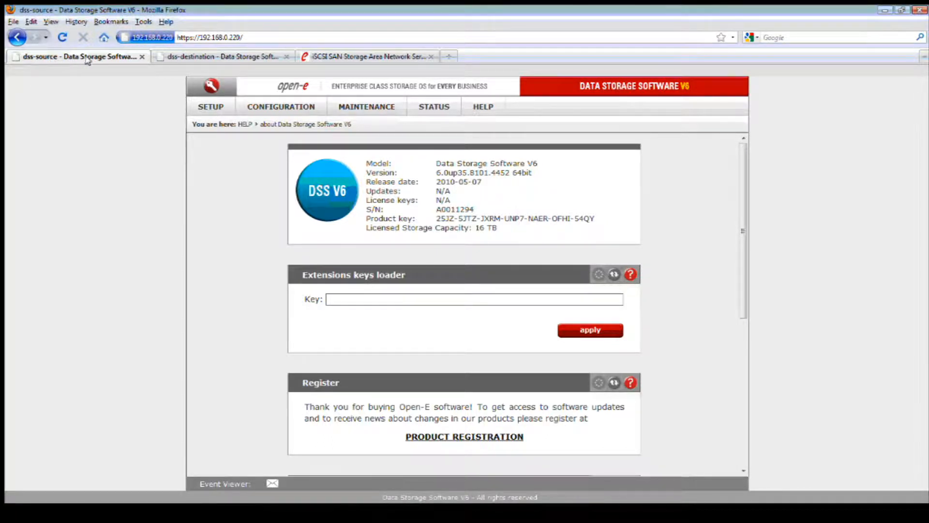
left_click(199, 59)
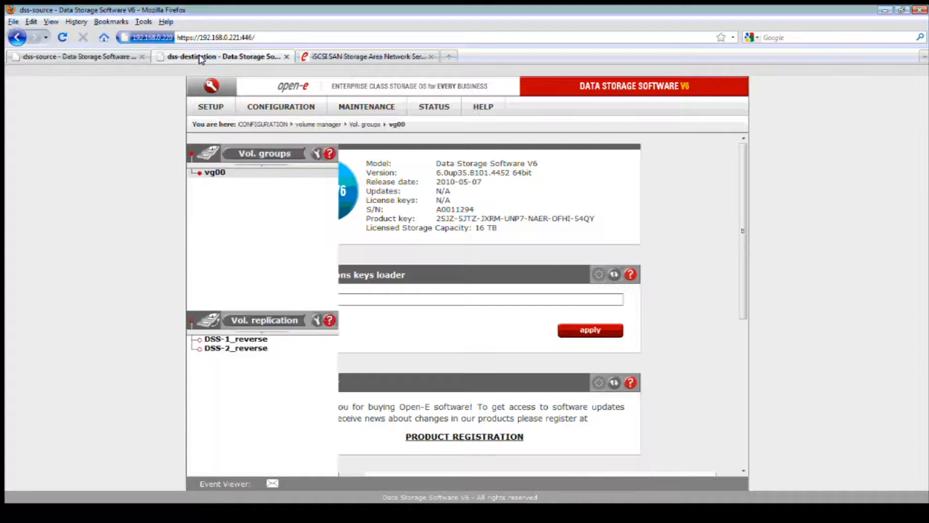
left_click(108, 57)
left_click(387, 57)
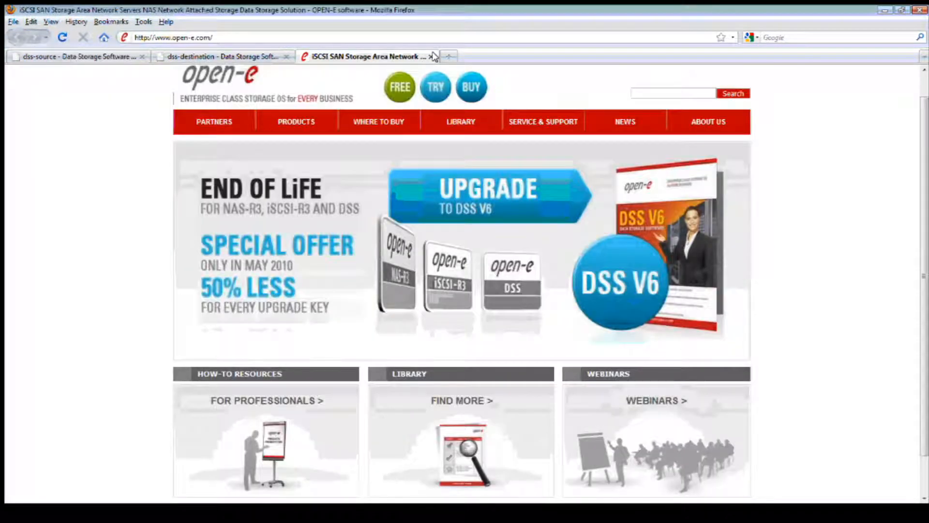
left_click(431, 57)
left_click_drag(490, 172, 534, 174)
left_click(535, 175)
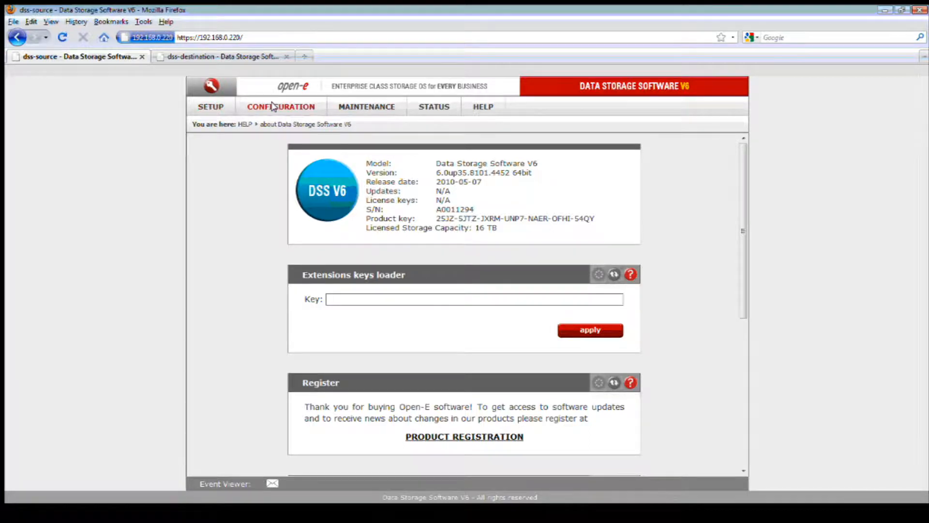
Step: Open volume group vg00 on dss-source and examine its logical volumes' replication flags and the size of lv0000
left_click(380, 122)
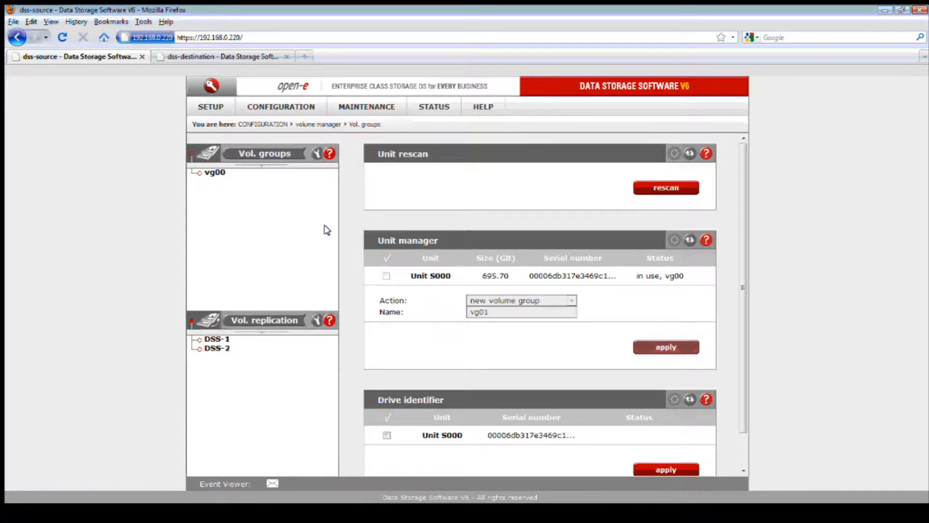
left_click(209, 175)
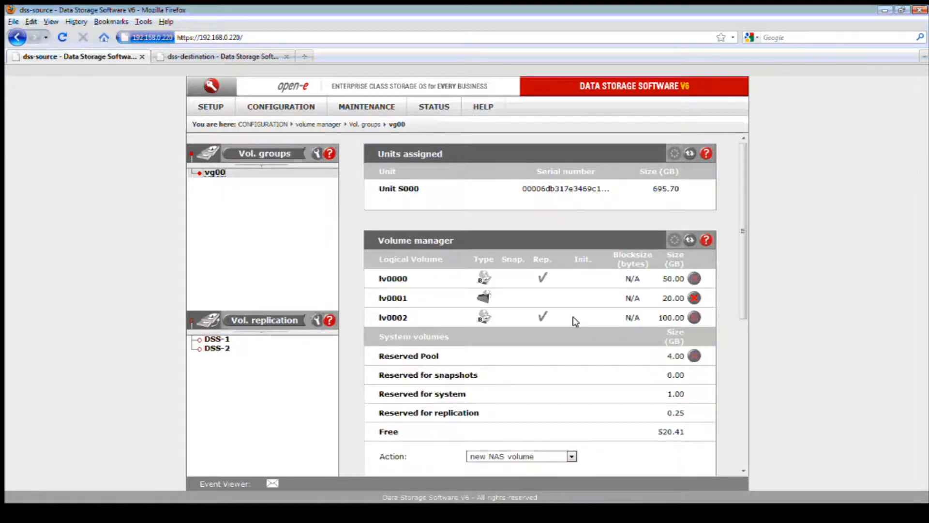
scroll(733, 305, "down", 2)
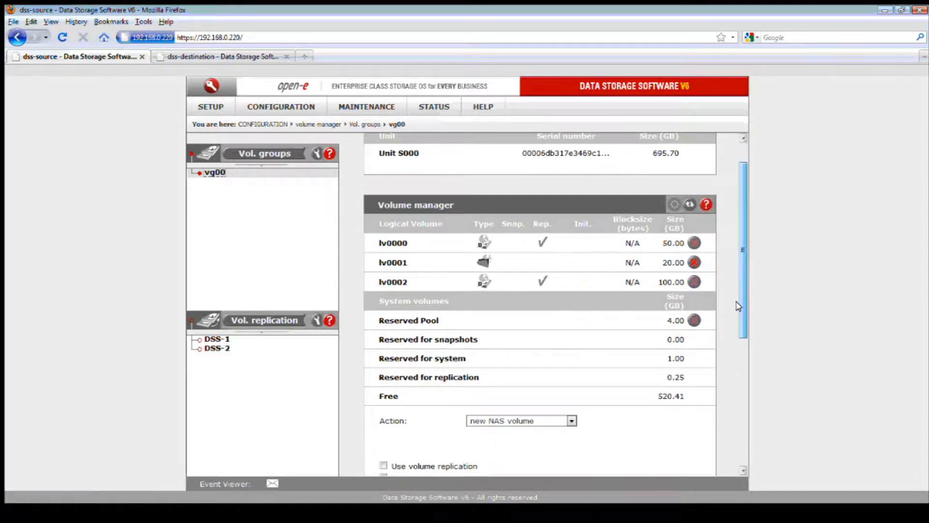
scroll(738, 306, "down", 1)
scroll(737, 306, "down", 1)
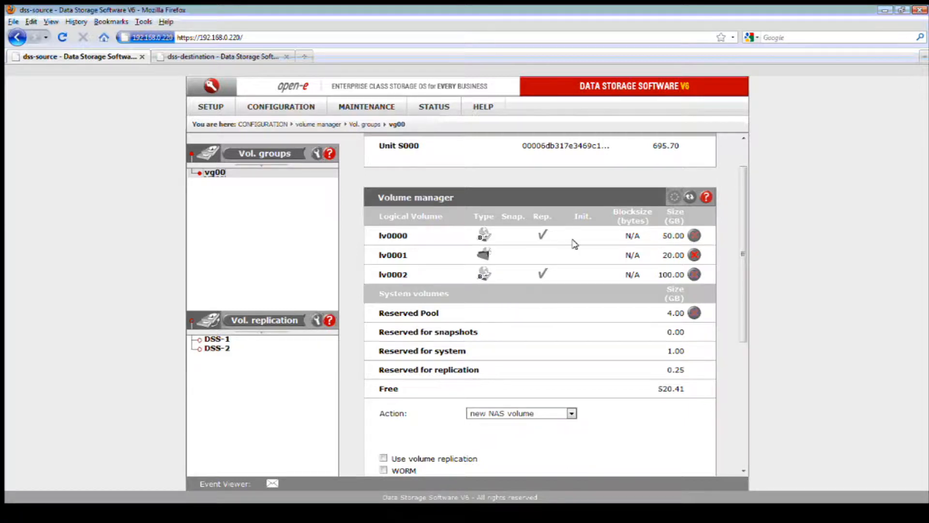
left_click_drag(660, 237, 680, 239)
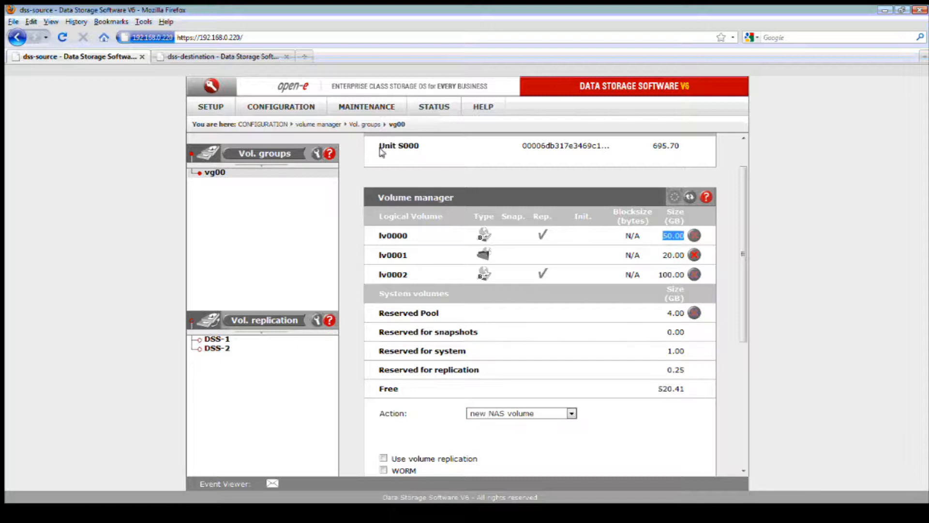
Step: Check the volume type and size of lv0000 and the size of lv0002 in vg00 on dss-destination
left_click(235, 56)
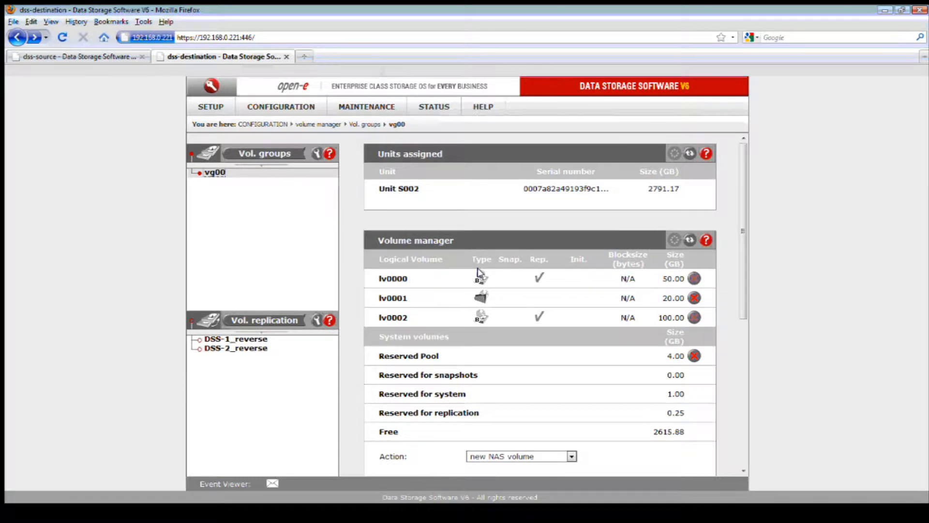
mouse_move(480, 281)
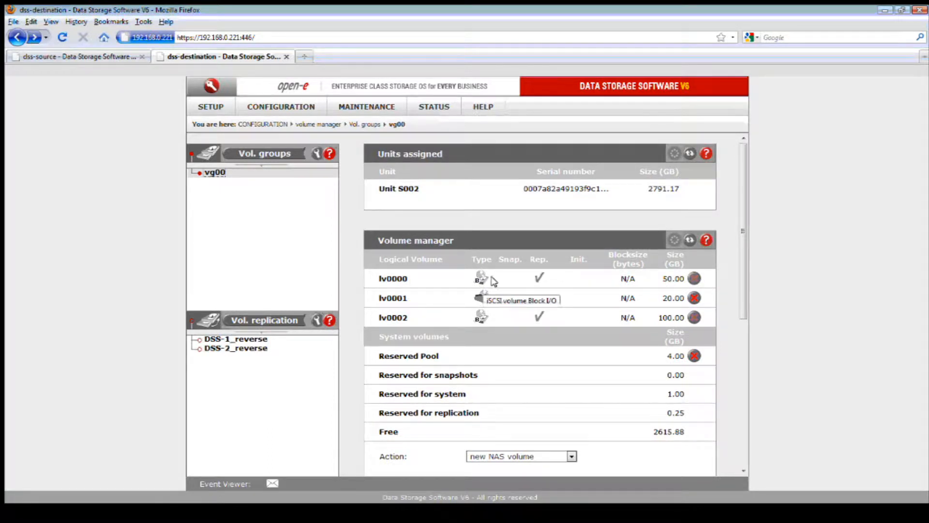
left_click_drag(662, 280, 679, 279)
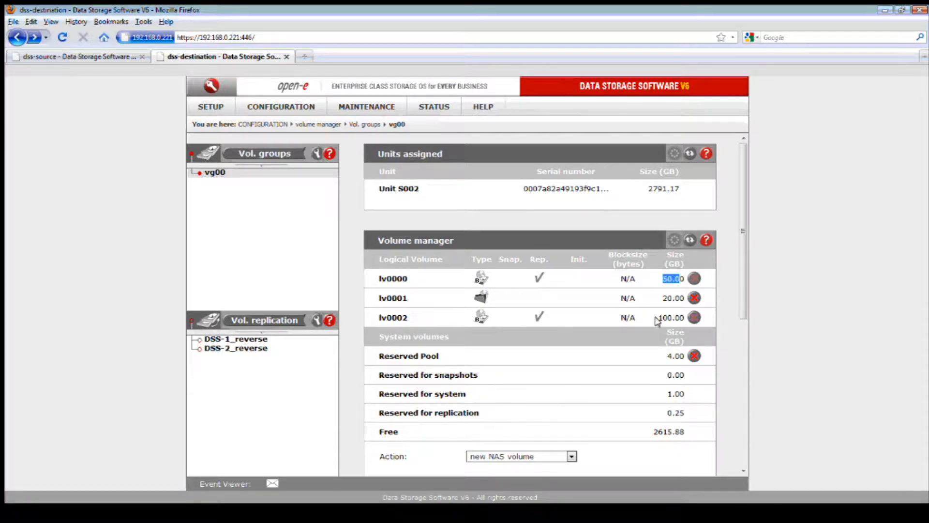
left_click_drag(656, 321, 679, 321)
Step: Check the volume replication mode of lv0000 and lv0002 on dss-source and on dss-destination
left_click(117, 57)
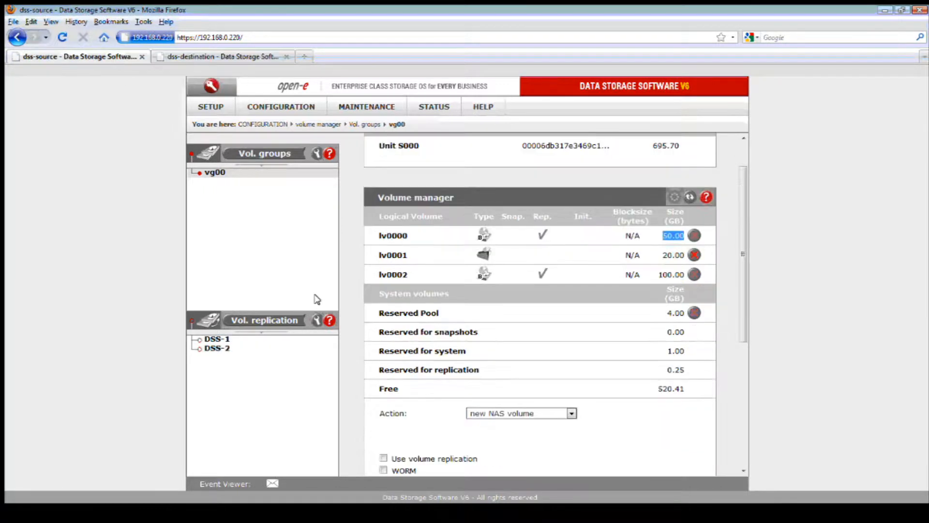
left_click(302, 322)
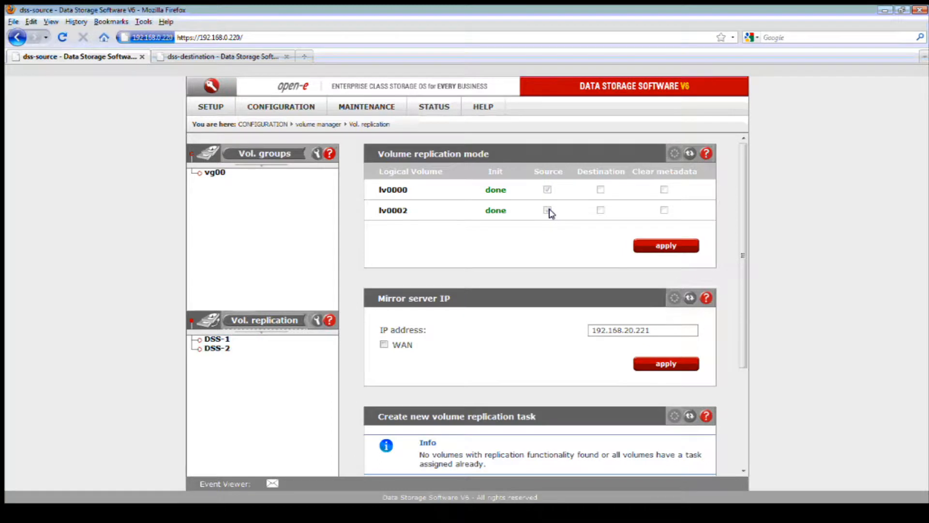
left_click(549, 210)
left_click(222, 57)
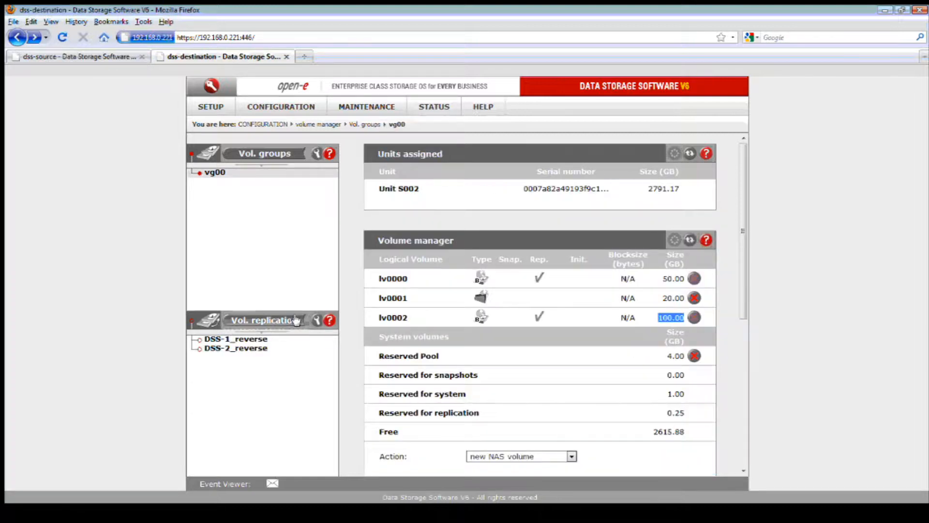
left_click(296, 321)
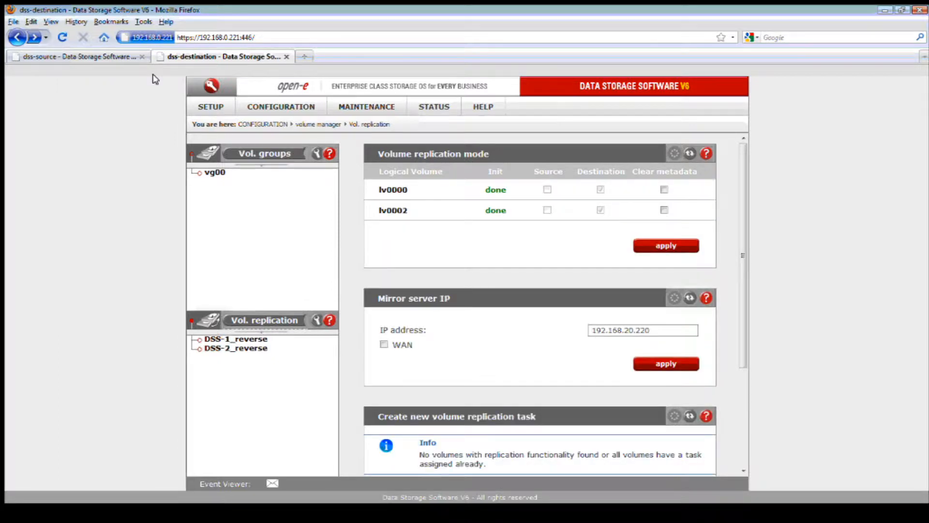
Step: Examine the mirror server IP address in the volume replication settings of dss-source, and compare it with dss-destination
left_click(114, 58)
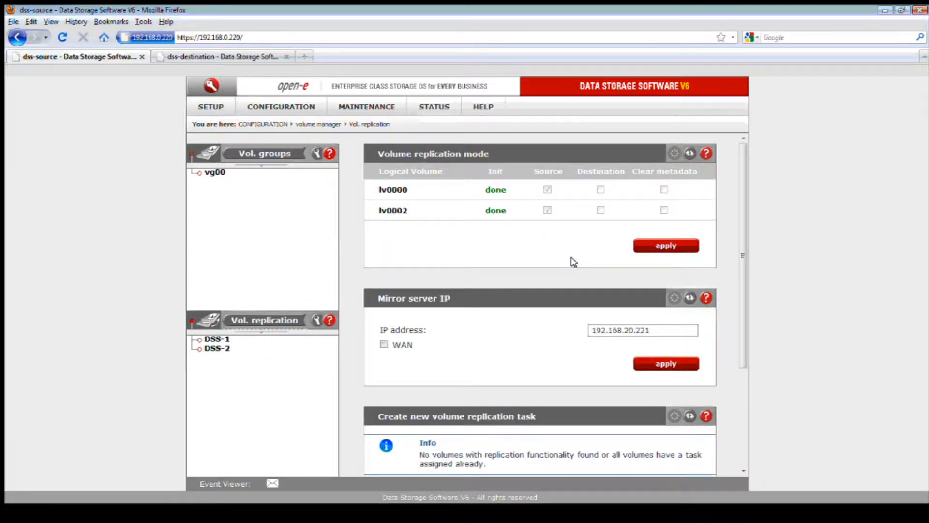
scroll(572, 261, "down", 1)
scroll(571, 257, "down", 1)
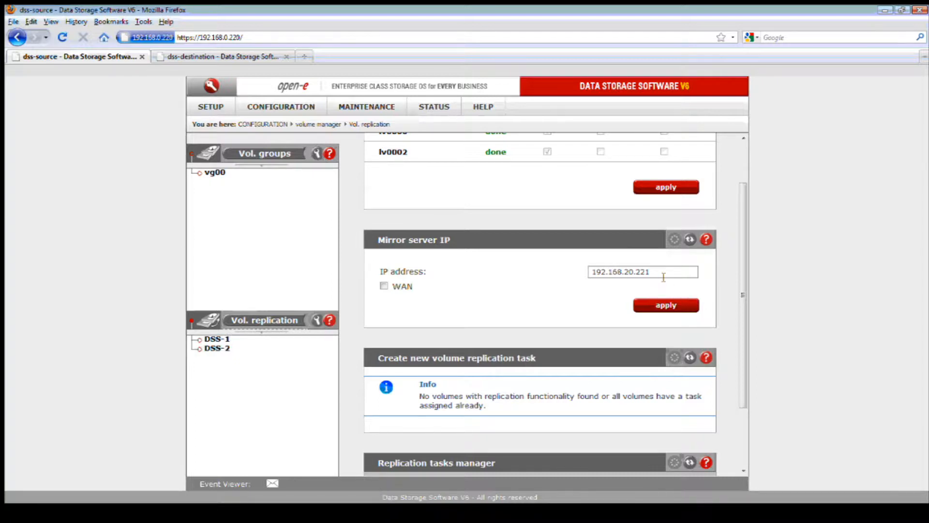
left_click_drag(739, 287, 741, 301)
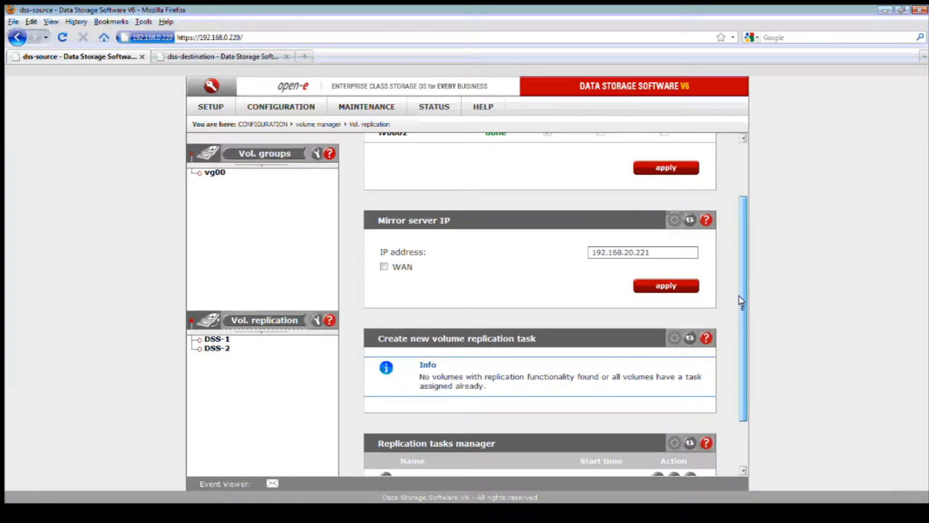
left_click(658, 247)
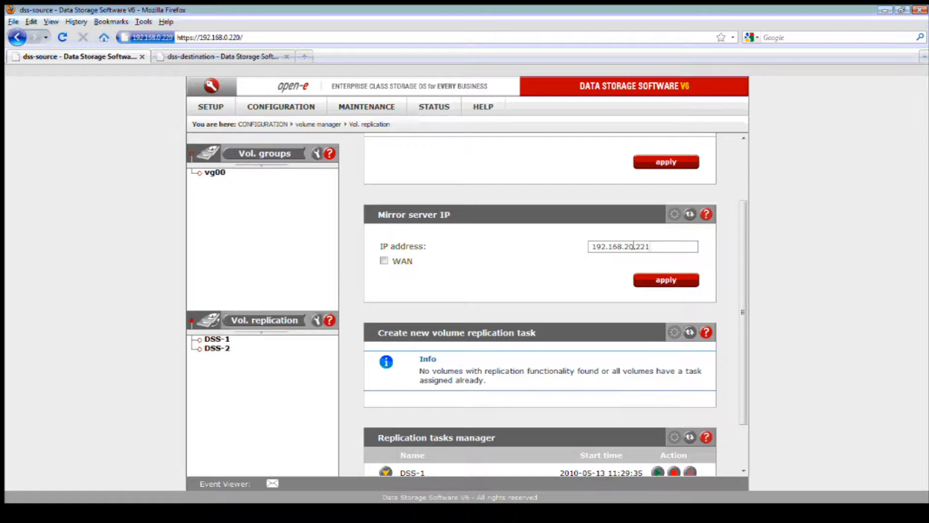
double_click(627, 247)
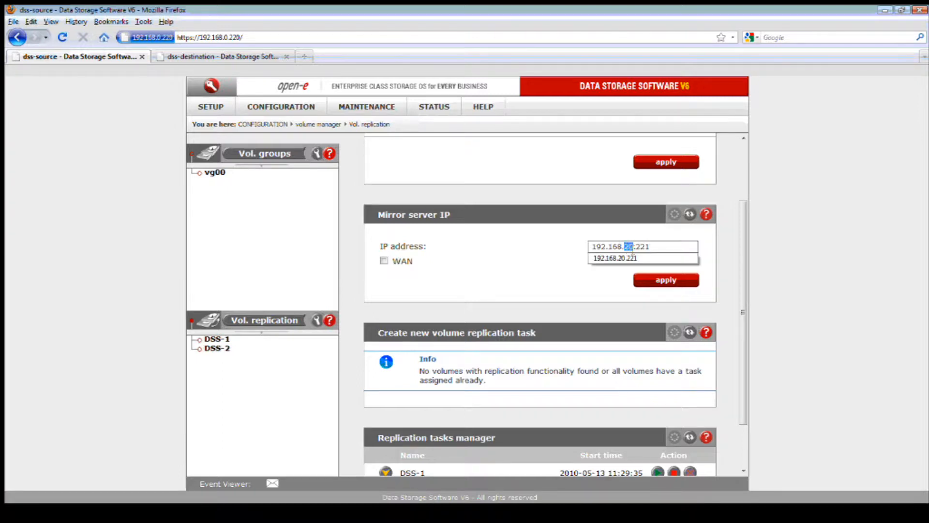
left_click(656, 249)
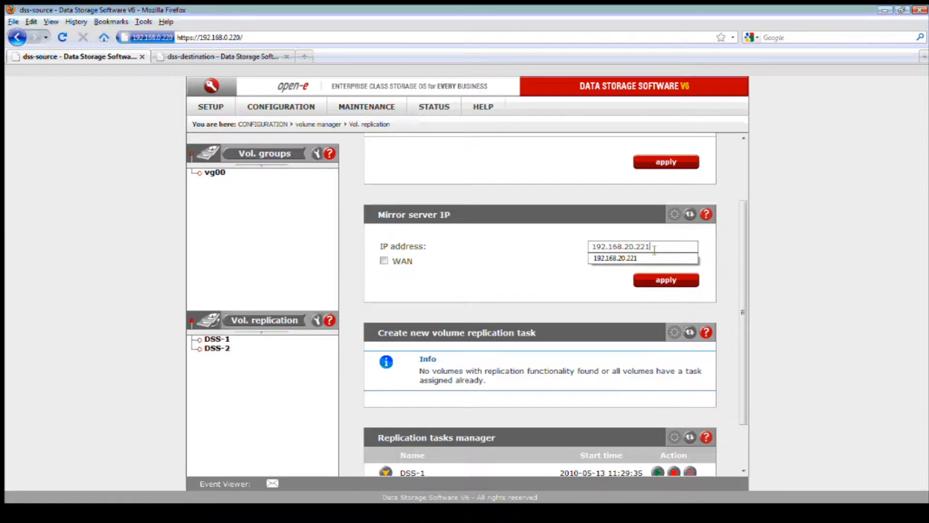
left_click(707, 244)
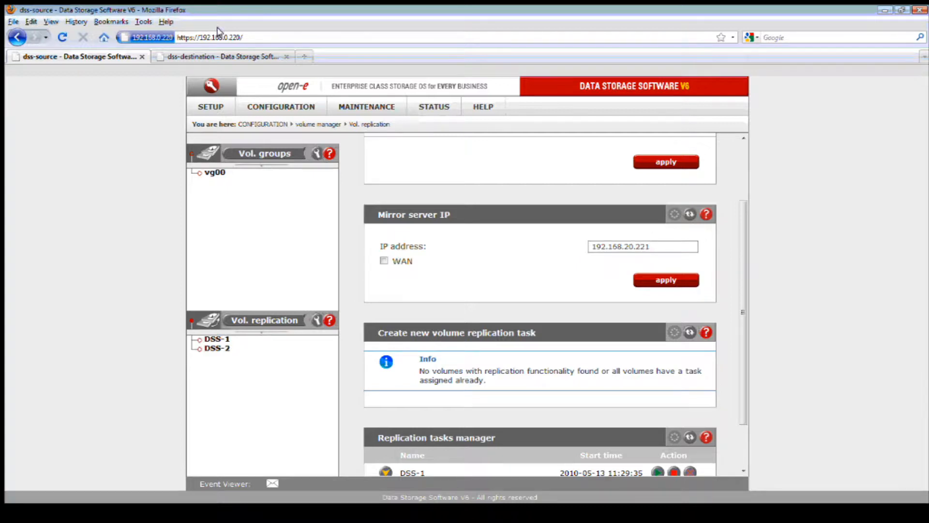
left_click(226, 58)
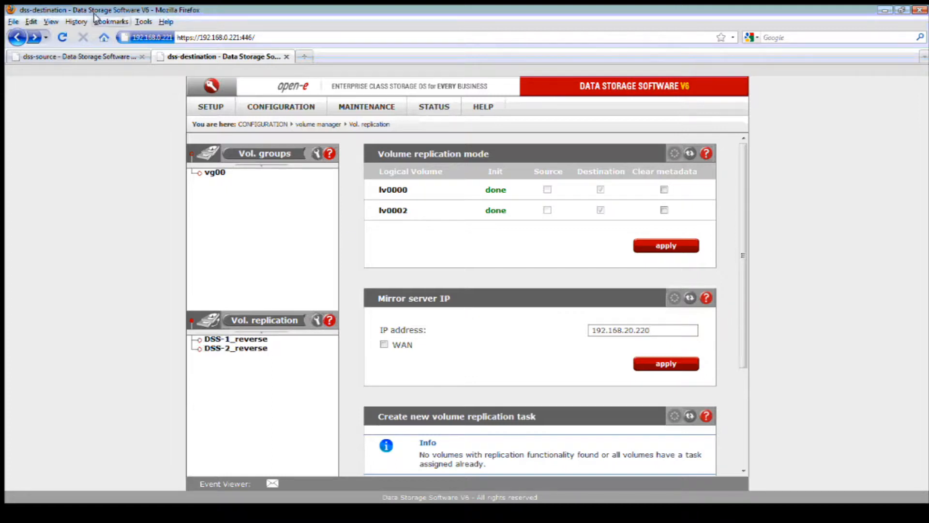
Step: Expand the details of replication tasks DSS-1 and DSS-2 on dss-source to review their volumes, destination IP and protocol
left_click(106, 57)
scroll(556, 273, "down", 2)
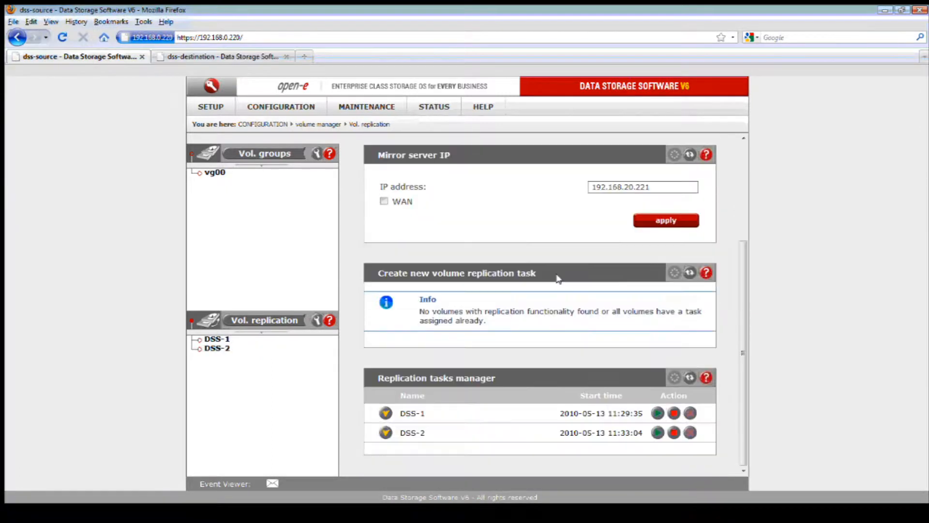
left_click(386, 412)
scroll(407, 424, "down", 2)
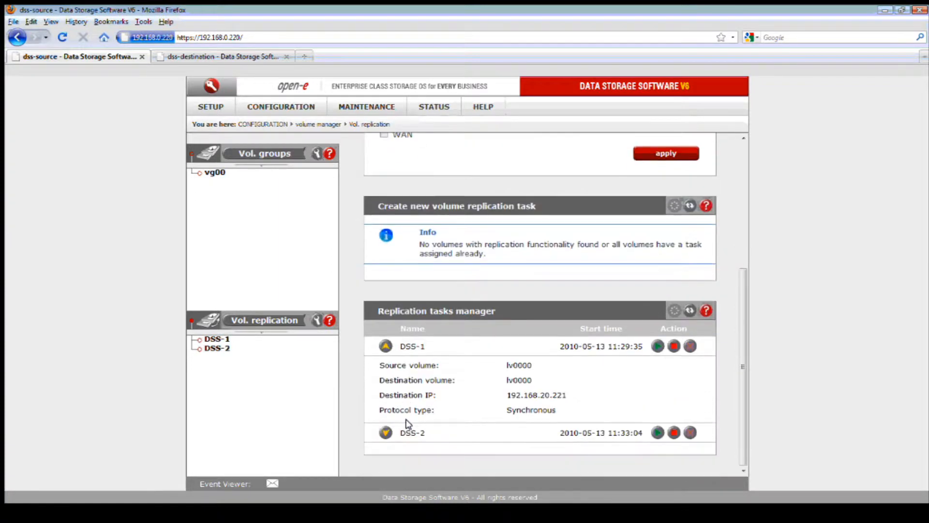
left_click(385, 432)
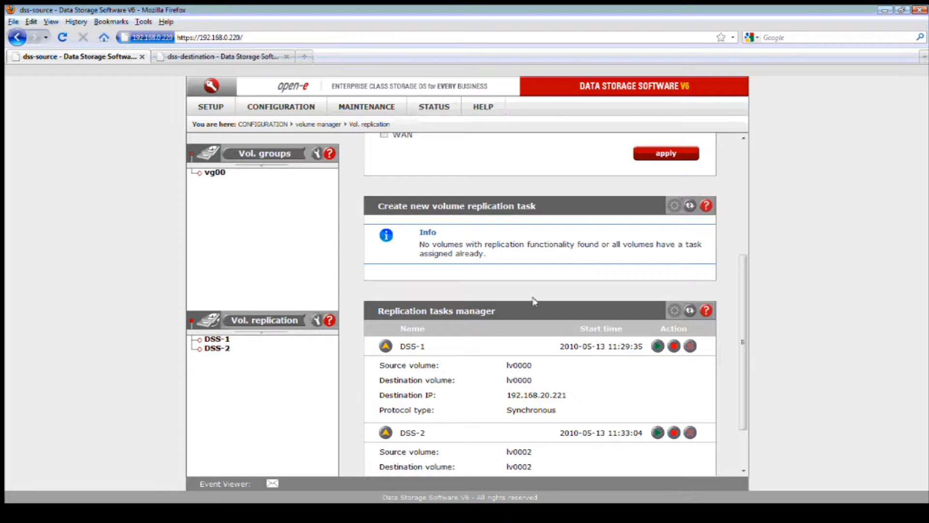
Step: Open the settings of iSCSI target target0 on dss-source
left_click(272, 111)
mouse_move(298, 168)
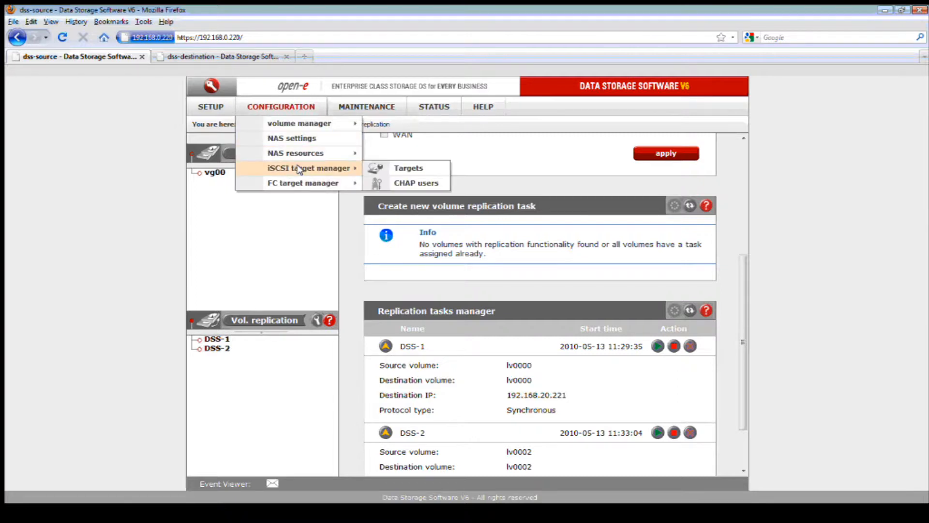
left_click(405, 170)
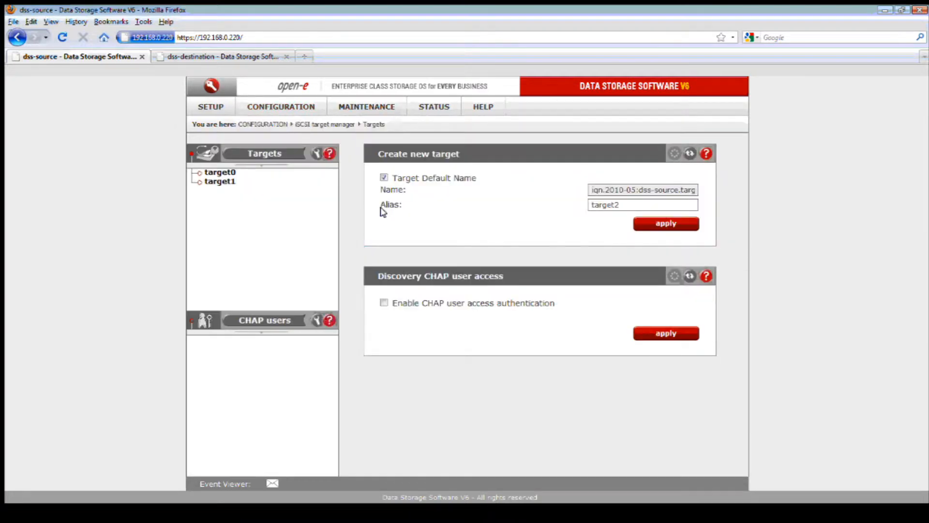
left_click(217, 173)
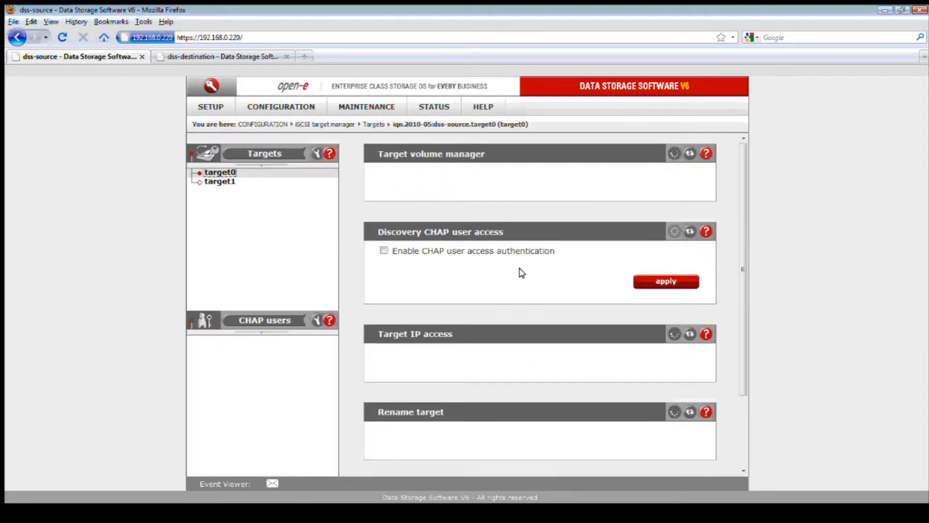
Step: Open the settings of iSCSI target target0 on dss-destination
left_click(234, 57)
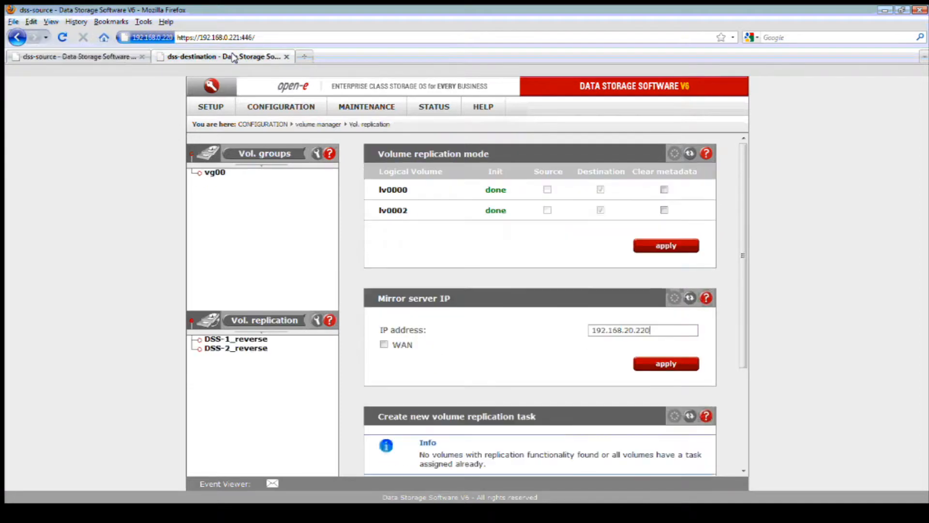
left_click(292, 112)
mouse_move(317, 169)
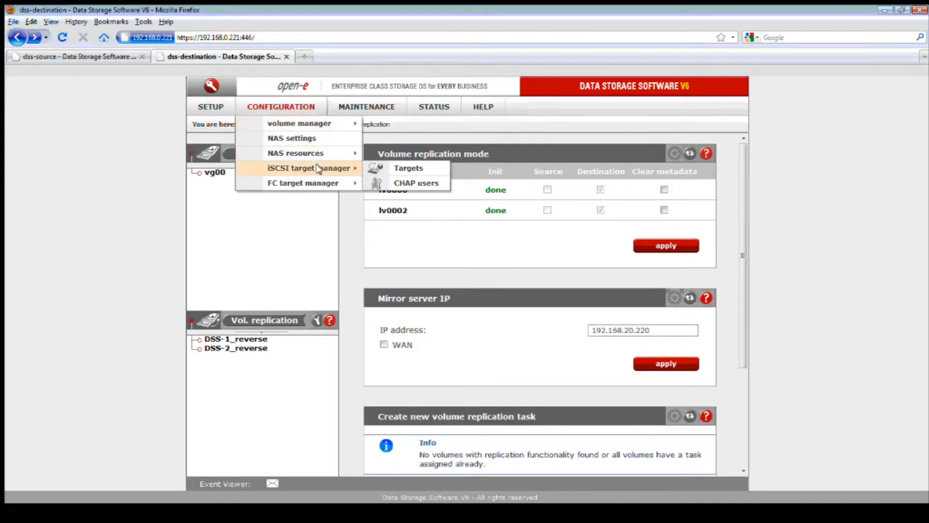
left_click(387, 169)
left_click(219, 173)
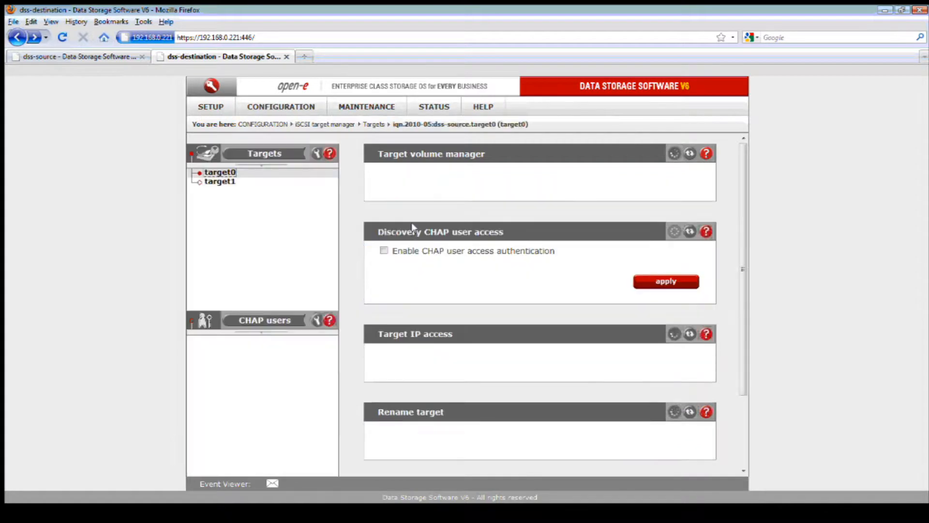
Step: Highlight the full iSCSI name of target0 on dss-source and compare it with target0 on dss-destination
left_click(121, 57)
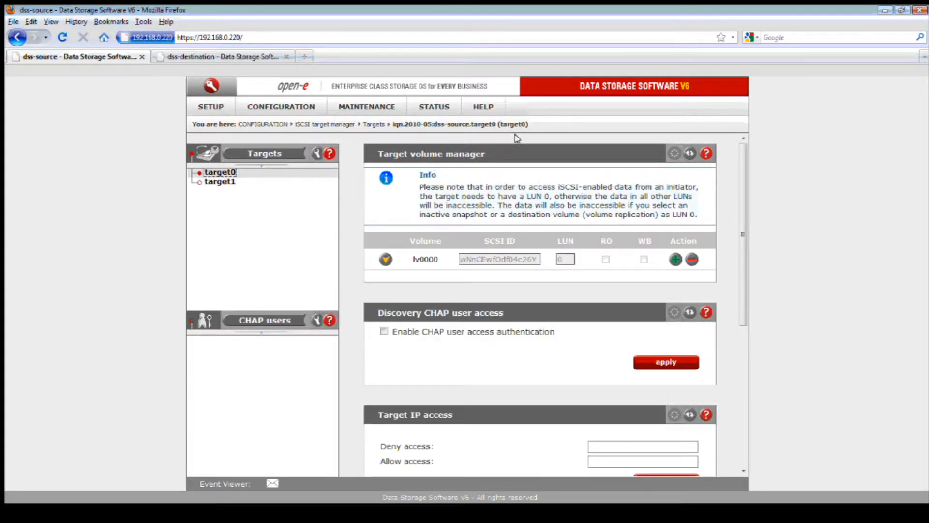
left_click_drag(504, 125, 444, 129)
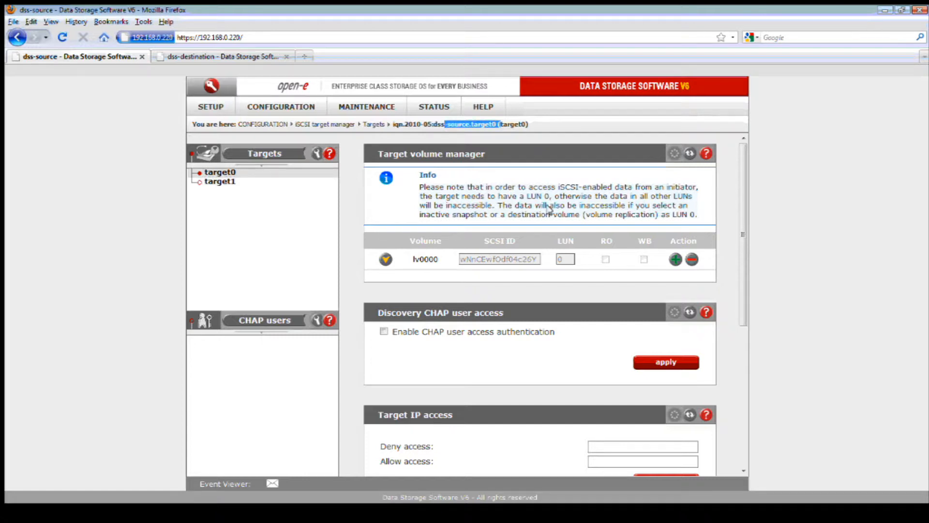
left_click_drag(393, 125, 497, 127)
left_click(247, 57)
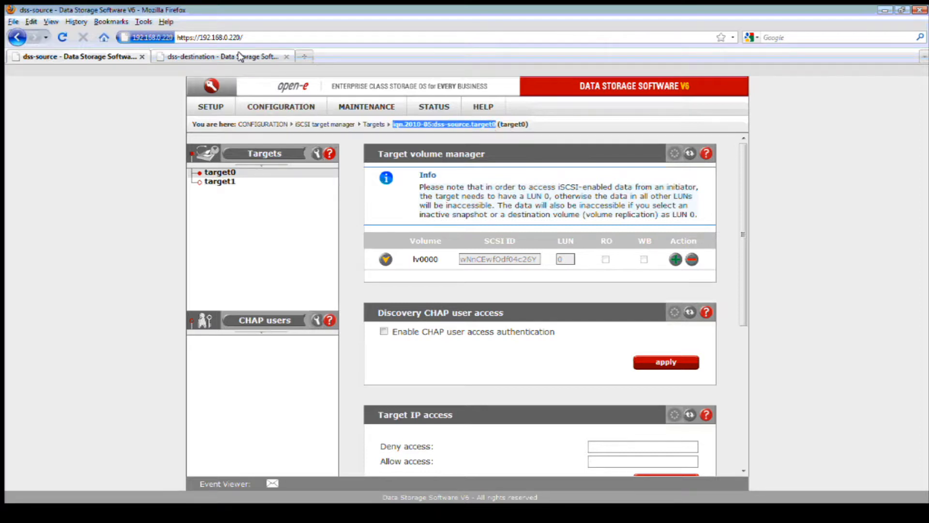
left_click_drag(389, 126, 486, 129)
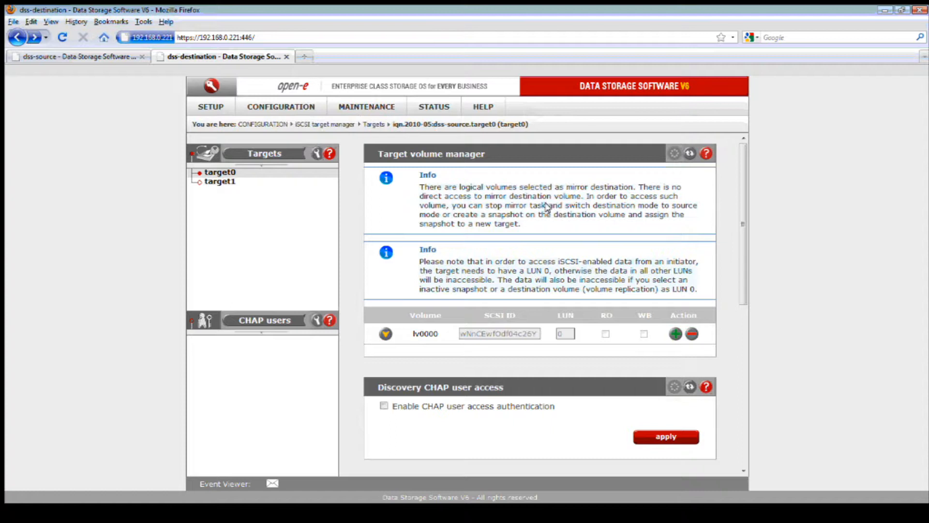
Step: Review the remaining target0 settings on dss-destination, and compare the SCSI ID and LUN of volume lv0000 on both servers
scroll(551, 213, "down", 3)
scroll(554, 215, "down", 7)
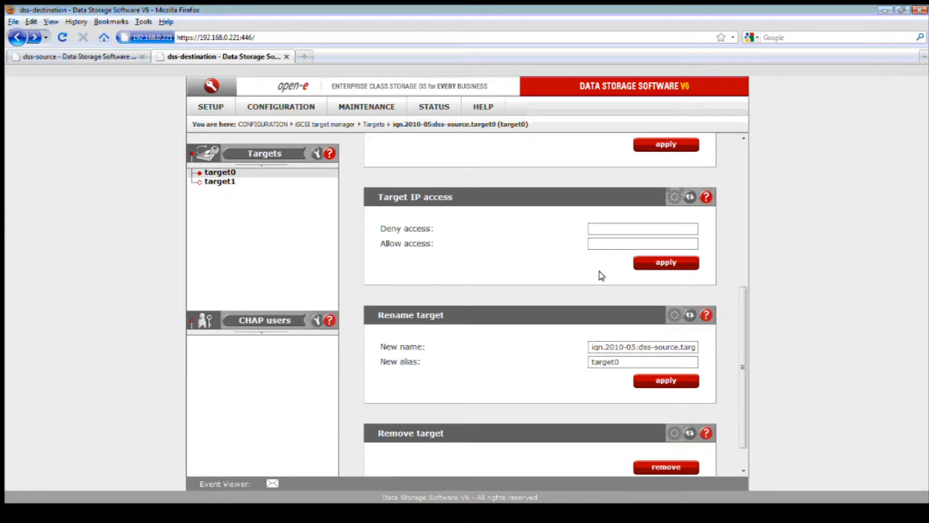
scroll(601, 275, "up", 10)
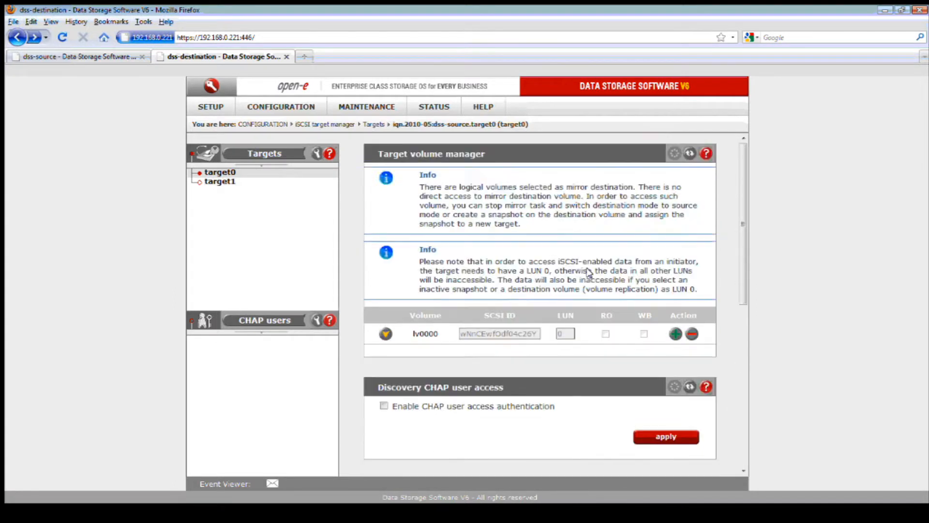
left_click(120, 56)
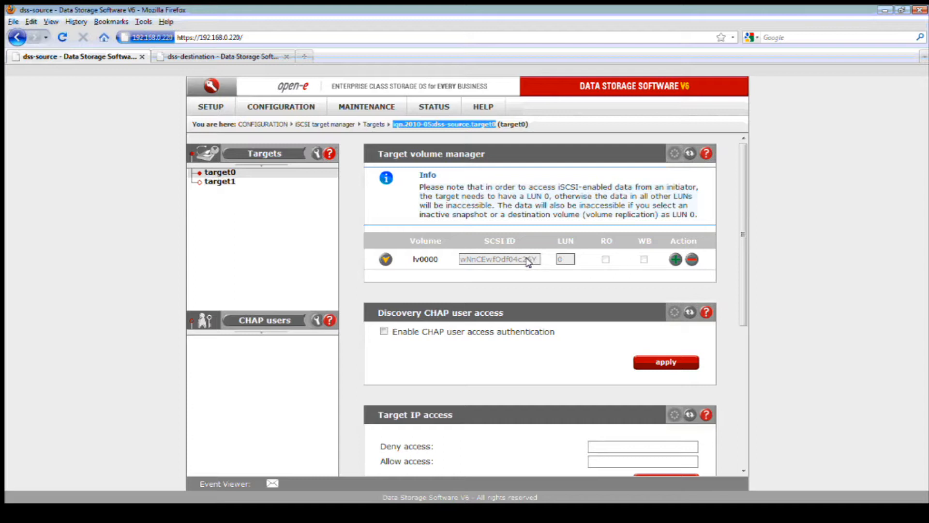
left_click(238, 57)
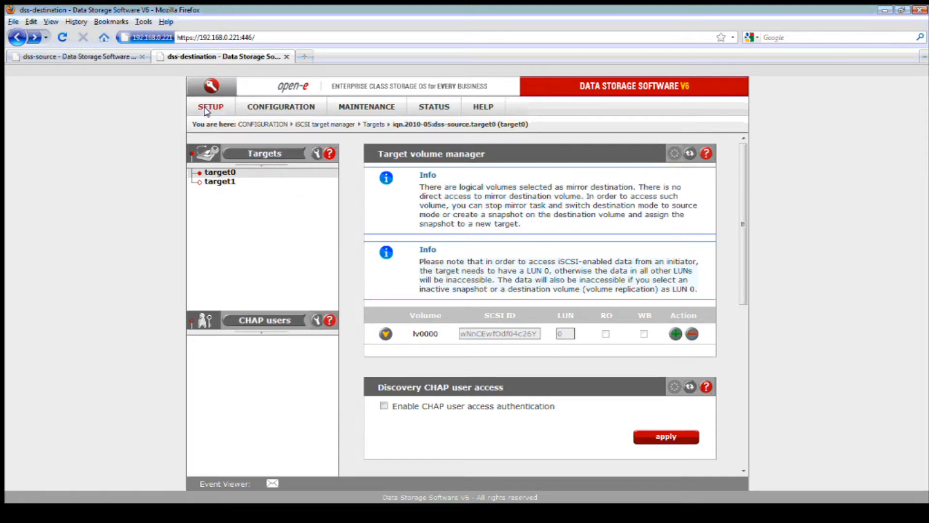
Step: Open the network iSCSI Failover settings on dss-source and on dss-destination
left_click(110, 58)
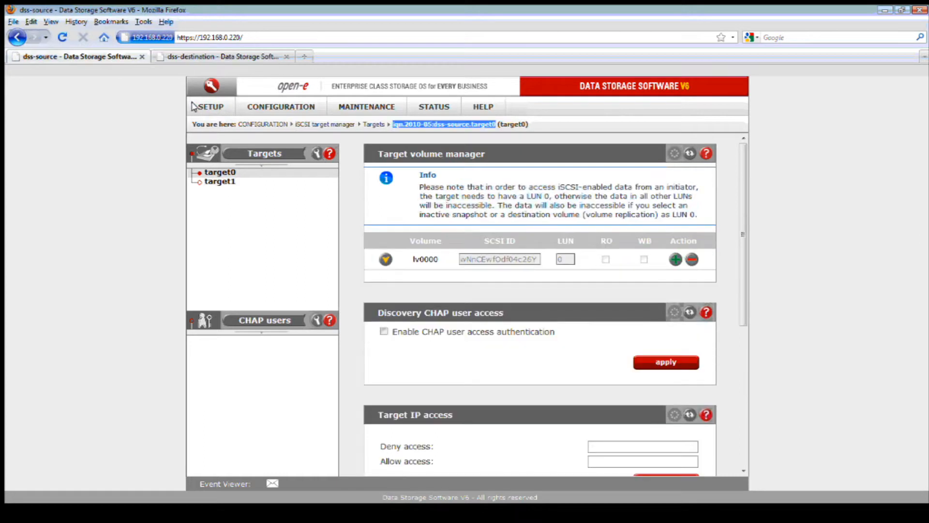
left_click(203, 110)
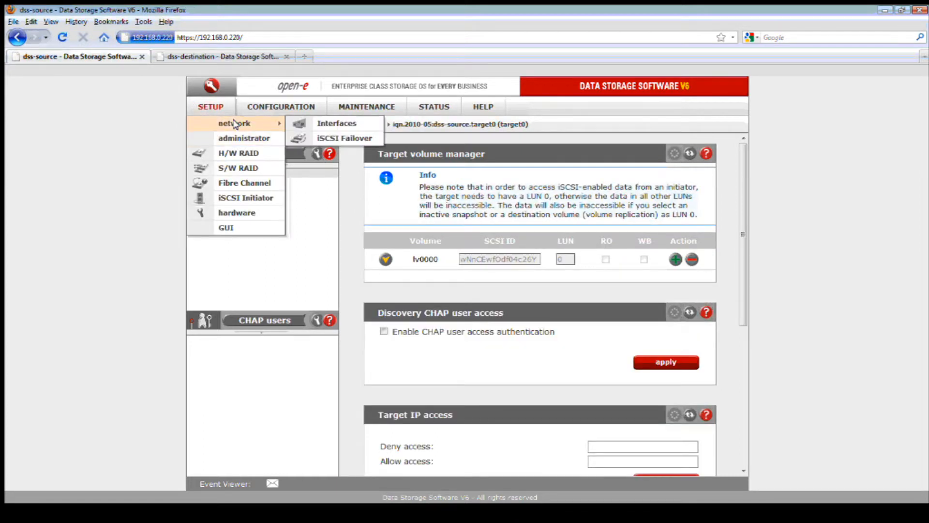
left_click(329, 140)
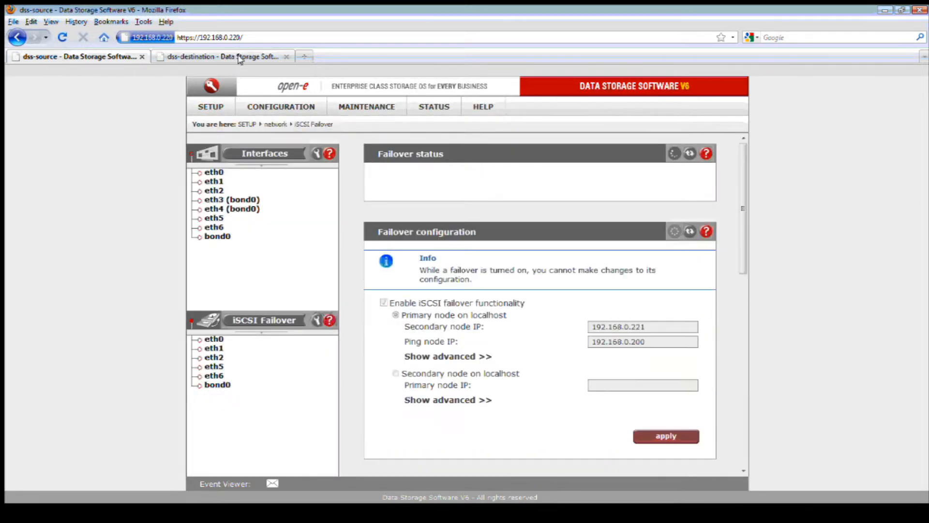
left_click(222, 56)
left_click(210, 106)
mouse_move(217, 124)
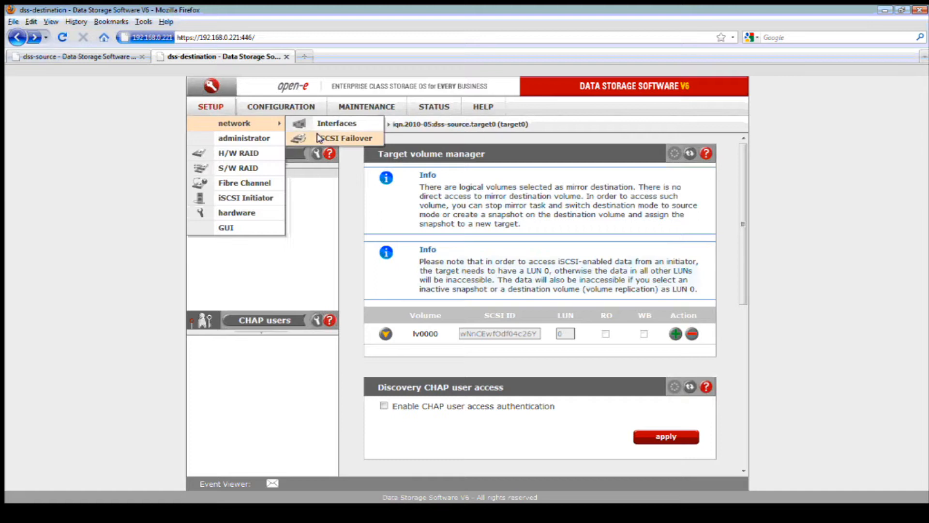
left_click(344, 139)
Step: Review the virtual IP and auxiliary connection settings of failover interface eth0 on dss-source, plus eth0's own IP address settings
left_click(119, 57)
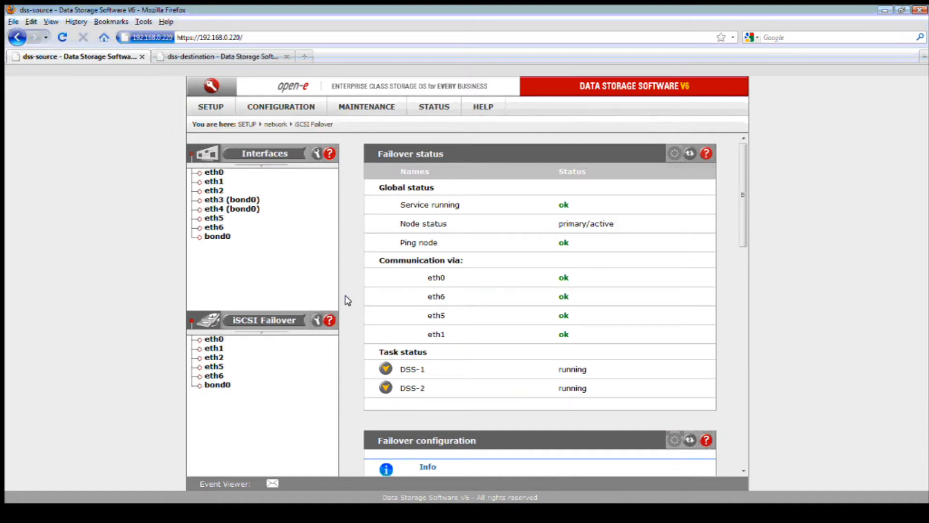
left_click(215, 339)
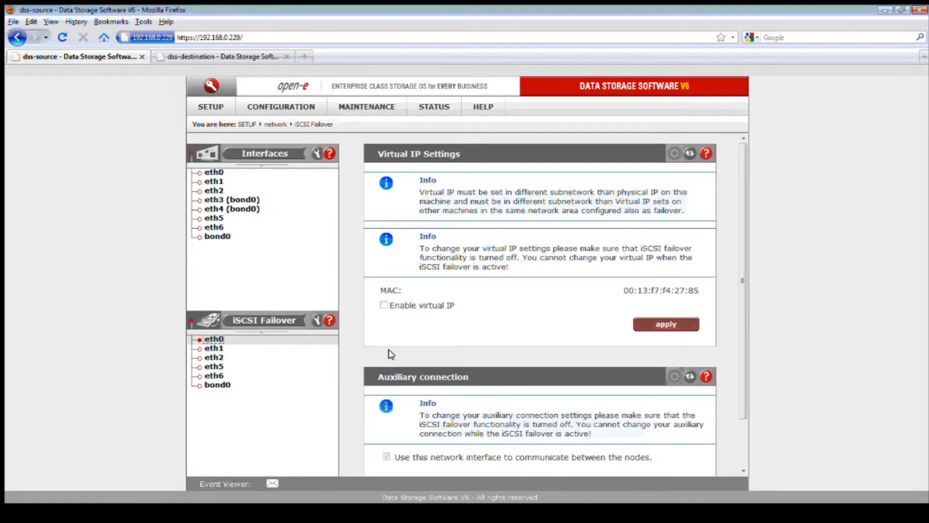
scroll(391, 355, "down", 2)
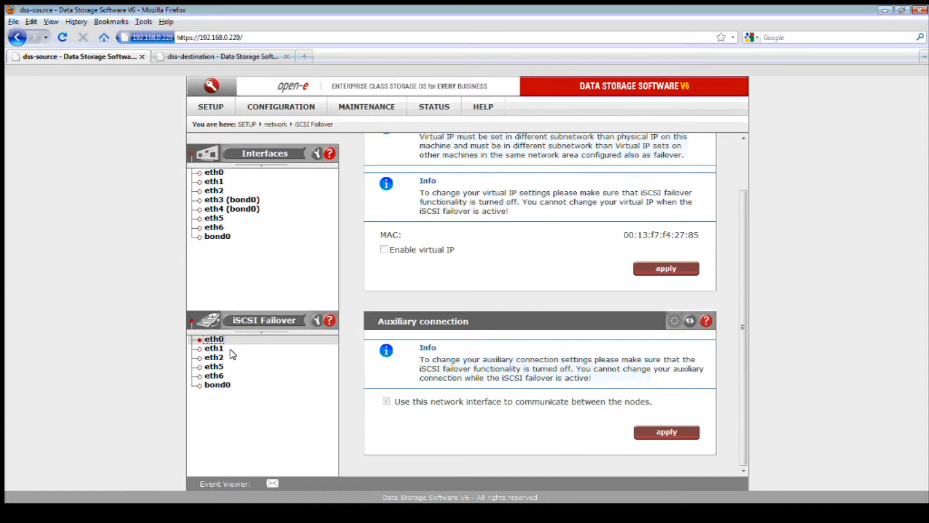
left_click(214, 182)
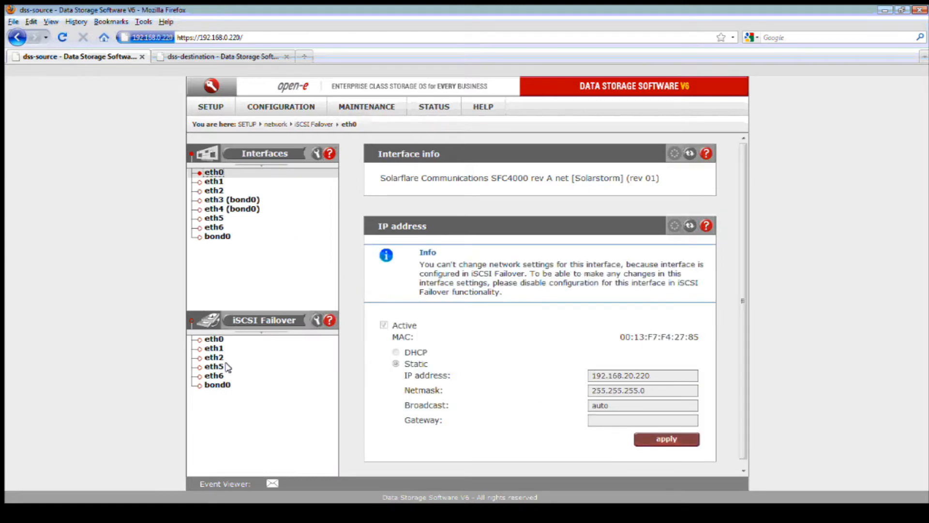
Step: Examine the virtual IP settings of failover interfaces eth1, eth2 and eth5 on dss-source
left_click(214, 348)
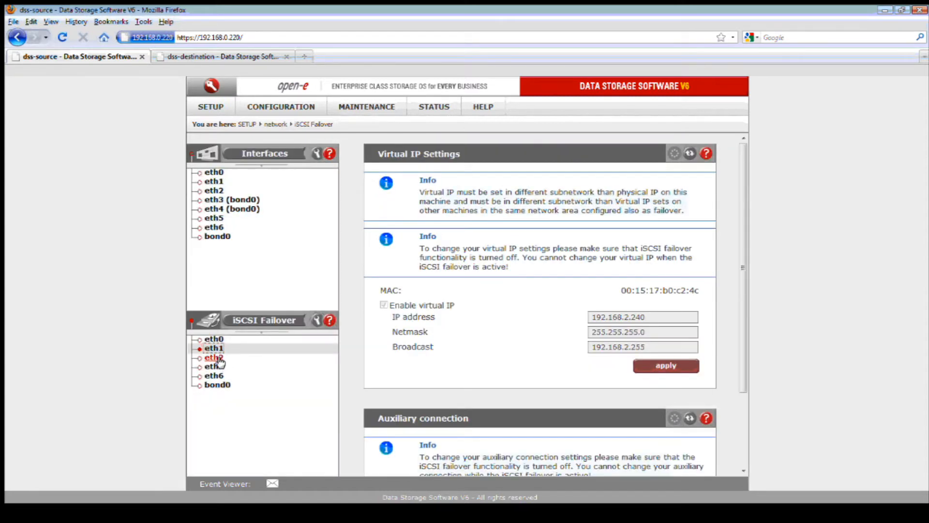
left_click(214, 358)
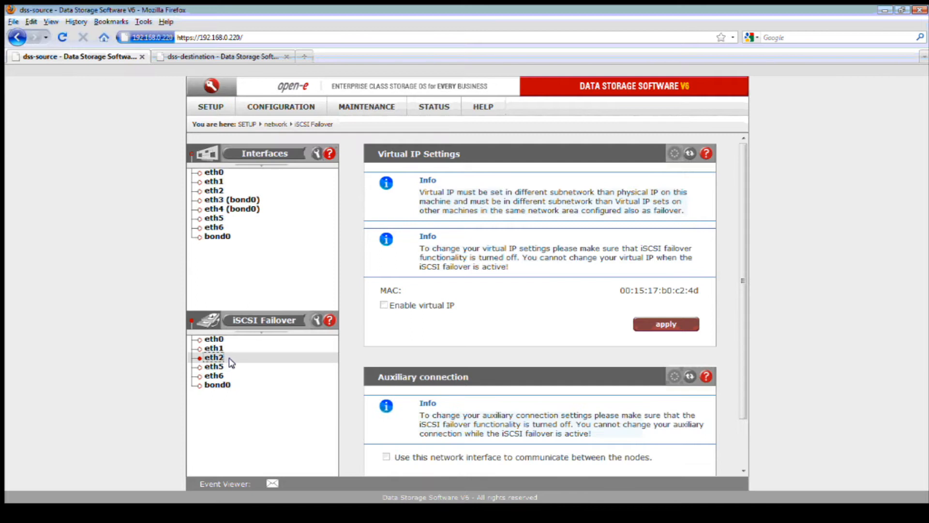
left_click(215, 367)
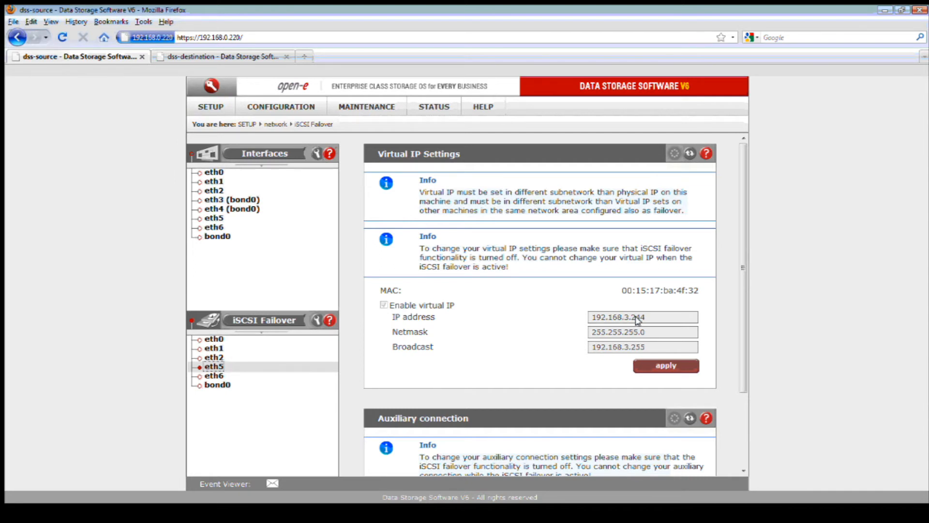
Step: Check the virtual IP and auxiliary connection settings of failover interface eth5 on dss-destination against those on dss-source
left_click(226, 59)
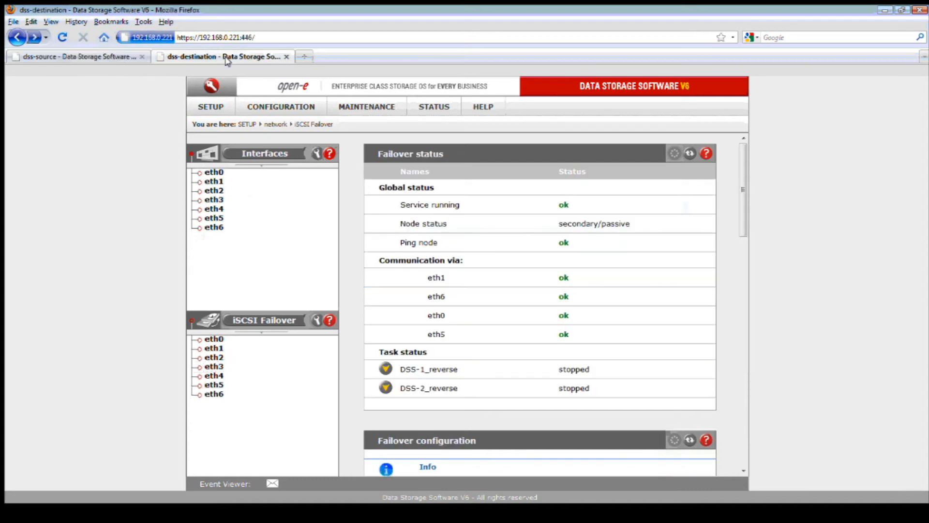
left_click(214, 384)
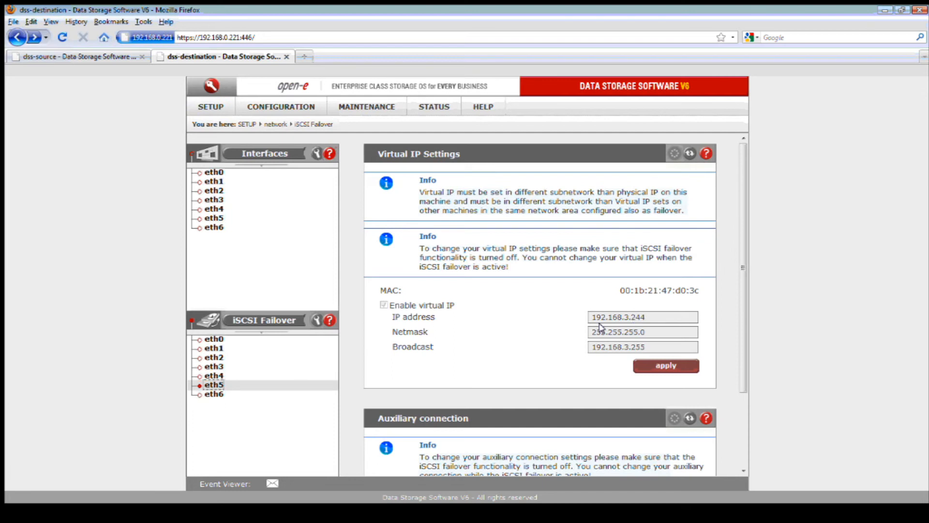
scroll(603, 328, "down", 2)
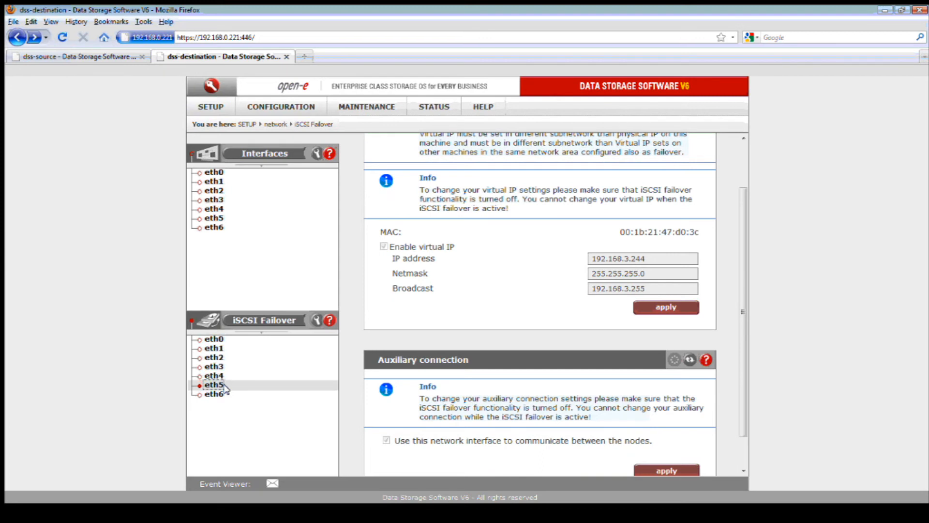
Step: Review the failover status and failover configuration on dss-destination
left_click(275, 322)
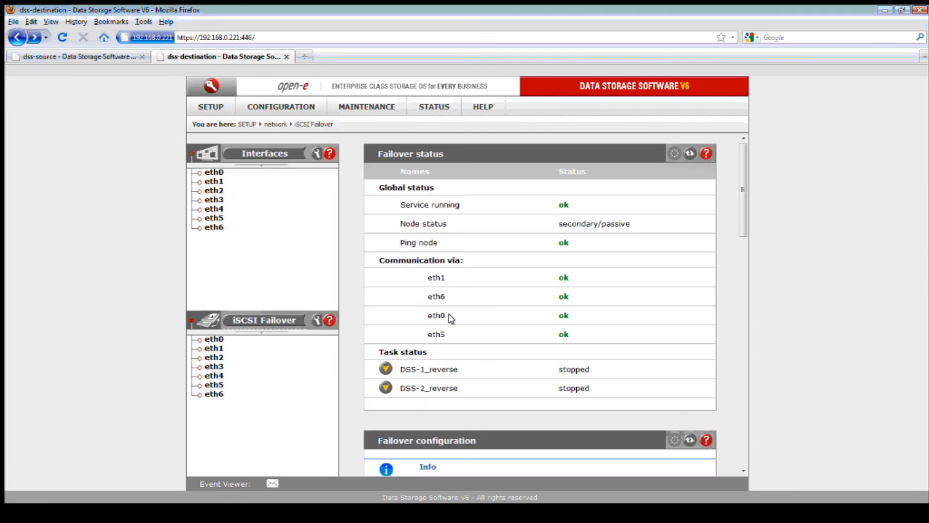
scroll(589, 334, "down", 5)
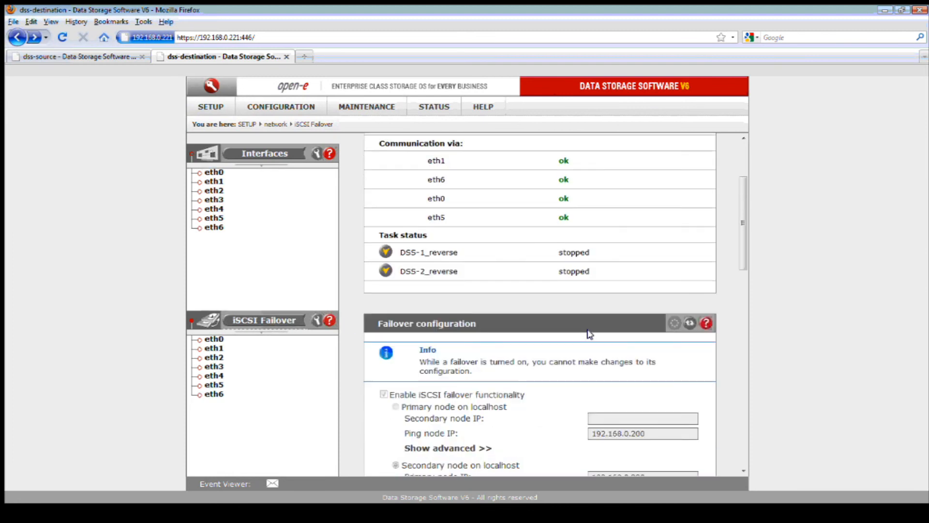